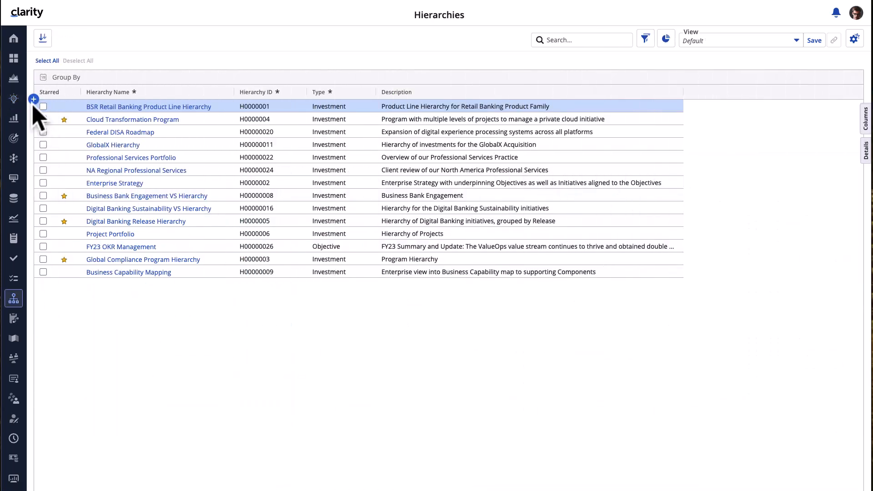
# Create an Investment-type hierarchy named "Digital Banking Release Hierarchy" with the description "Digital Banking Investment Hierarchy by Release".
pyautogui.click(34, 98)
pyautogui.write('Digital Banking Release Hierarchy')
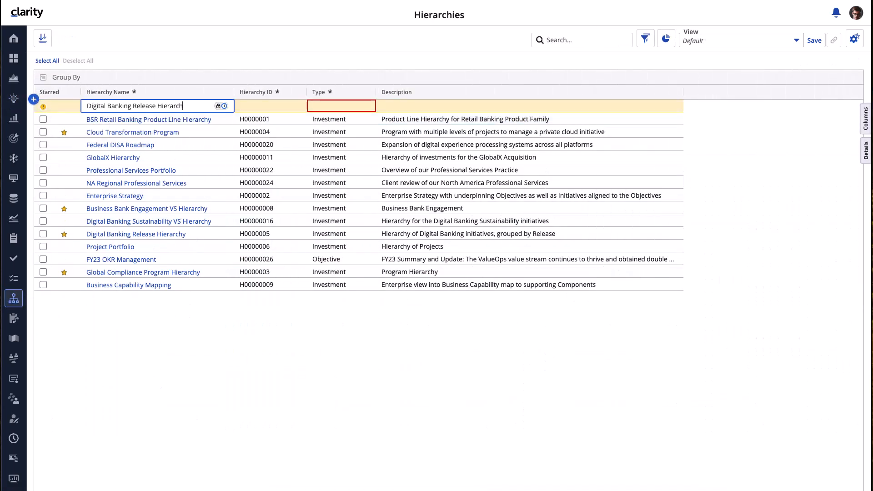
pyautogui.click(341, 106)
pyautogui.click(390, 146)
pyautogui.click(417, 110)
pyautogui.write('Digital Banking Investment Hierarchy by Release')
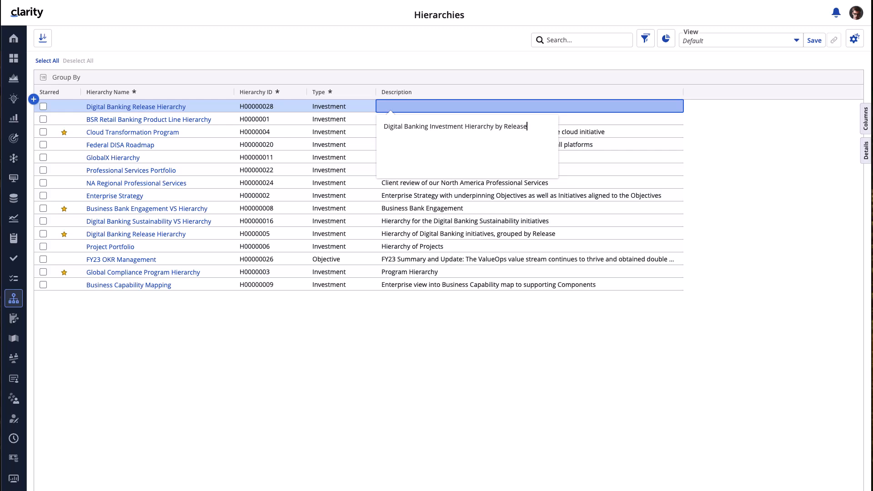
pyautogui.press('Return')
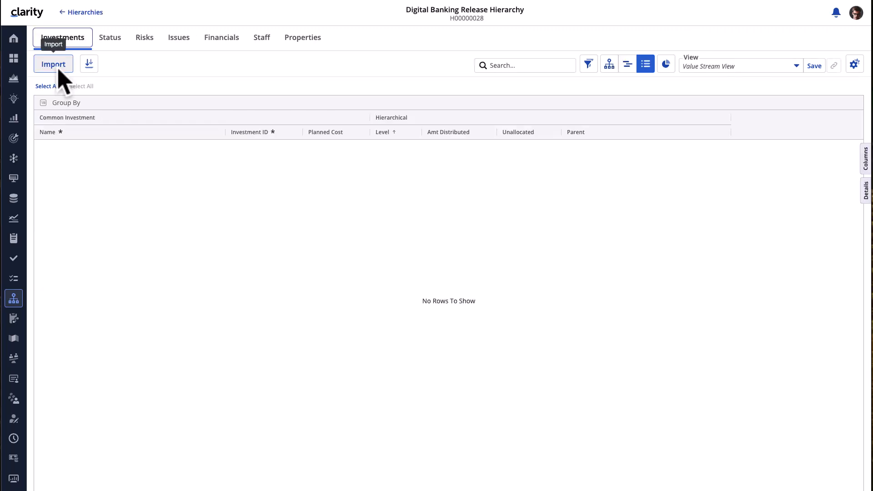
# Import the Digital Banking Application product into the Digital Banking Release Hierarchy's investments.
pyautogui.click(54, 64)
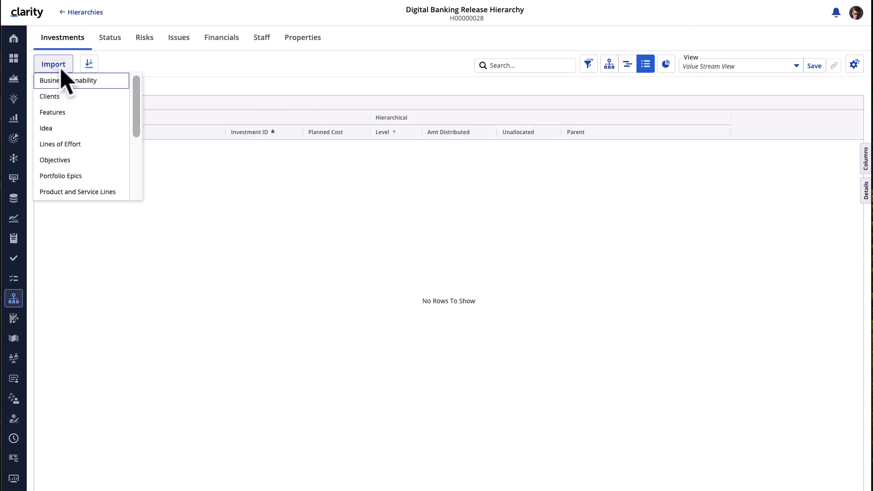
pyautogui.moveTo(137, 105); pyautogui.dragTo(139, 133)
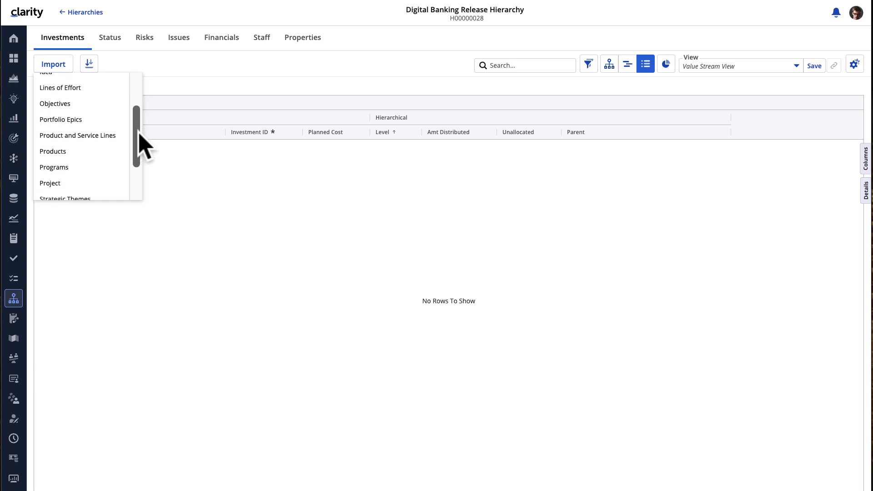
pyautogui.click(79, 152)
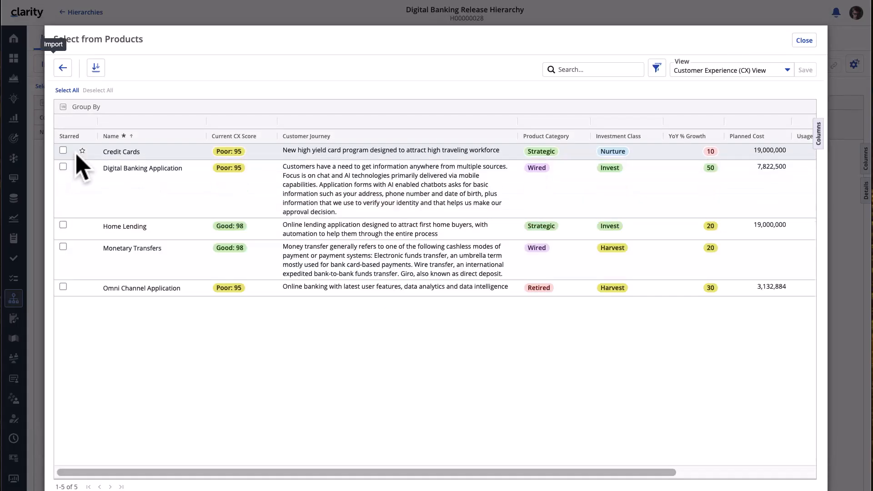
pyautogui.click(64, 167)
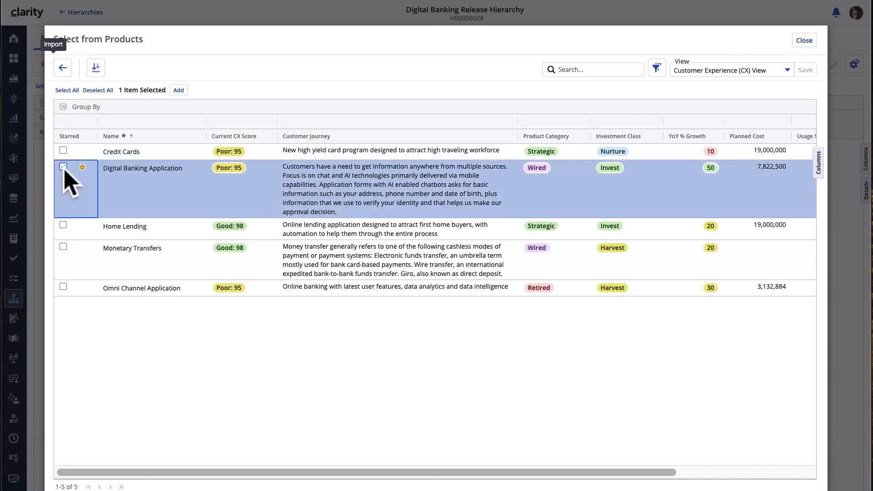
pyautogui.click(187, 93)
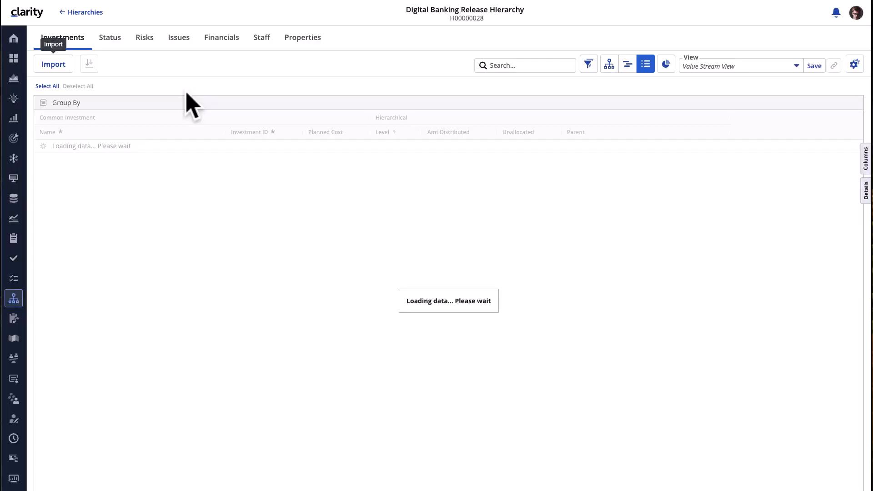
# Import the projects DPM Loan App Rel 4.0, DPM Loan App Rel 5.0 and DPM Loan App Rel 6.0 into the hierarchy.
pyautogui.click(66, 70)
pyautogui.scroll(-3, 68, 136)
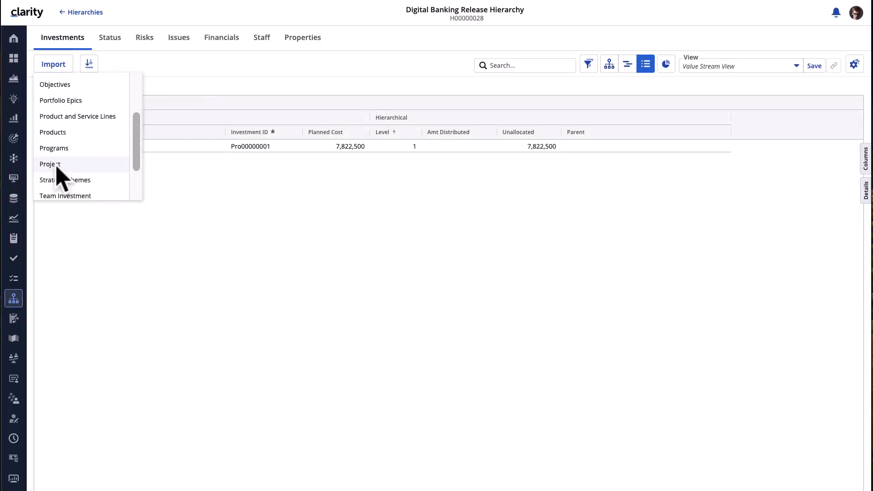
pyautogui.click(59, 164)
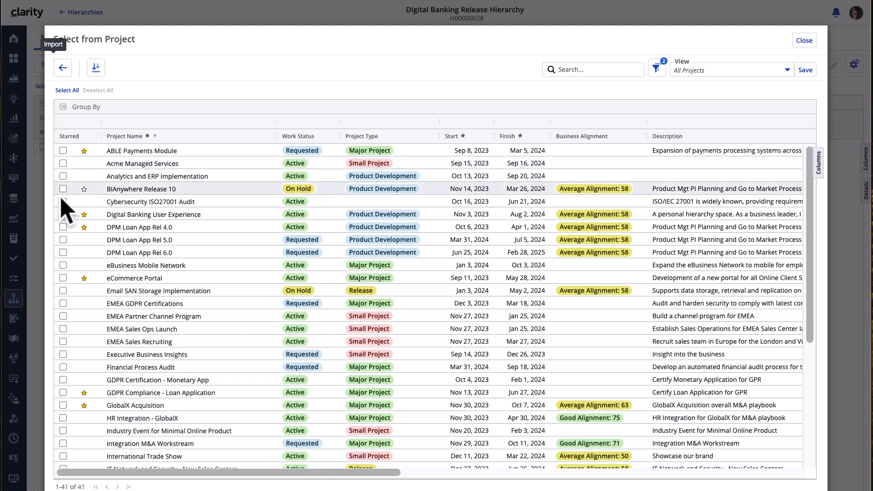
pyautogui.click(63, 227)
pyautogui.click(63, 239)
pyautogui.click(63, 252)
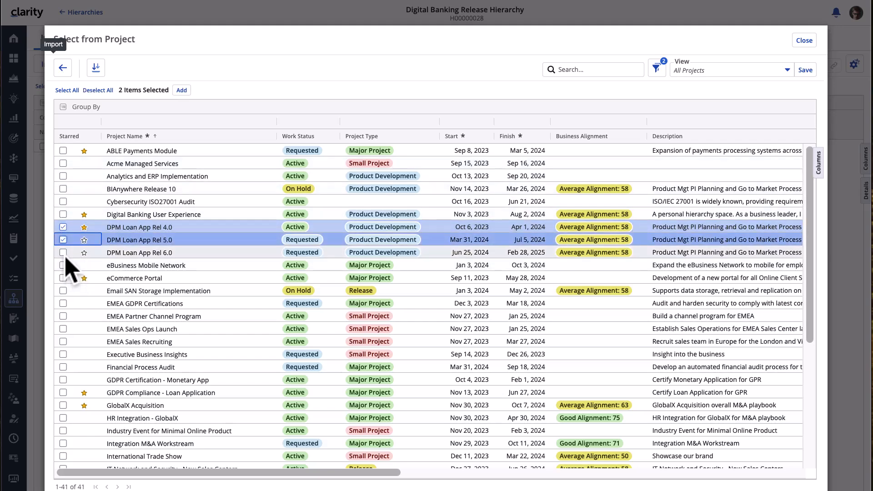
pyautogui.click(181, 91)
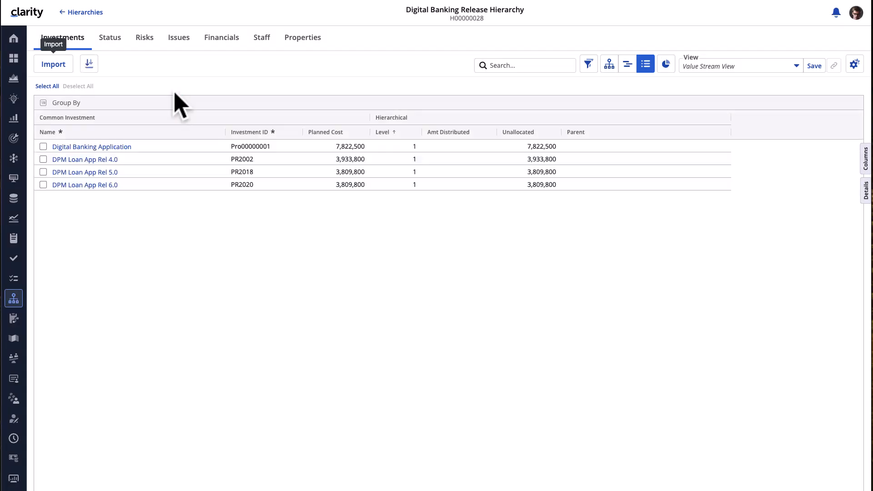
# Import the related digital banking portfolio epics into the hierarchy, including Commercial Credit Analysis and Consumer Portal.
pyautogui.click(55, 66)
pyautogui.scroll(-3, 125, 137)
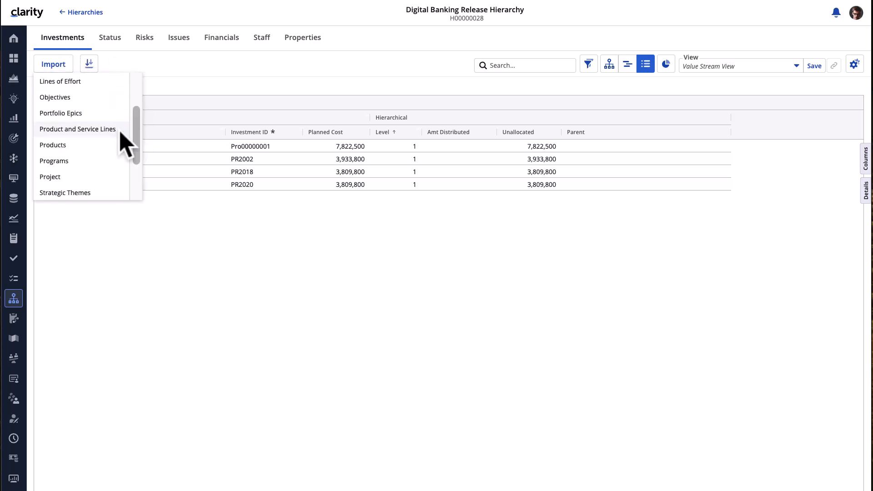
pyautogui.click(72, 113)
pyautogui.click(63, 239)
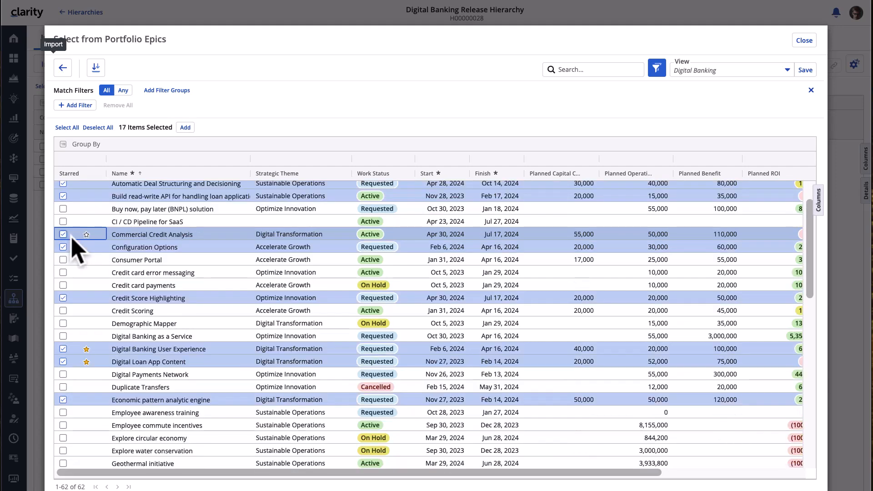
pyautogui.scroll(2, 68, 246)
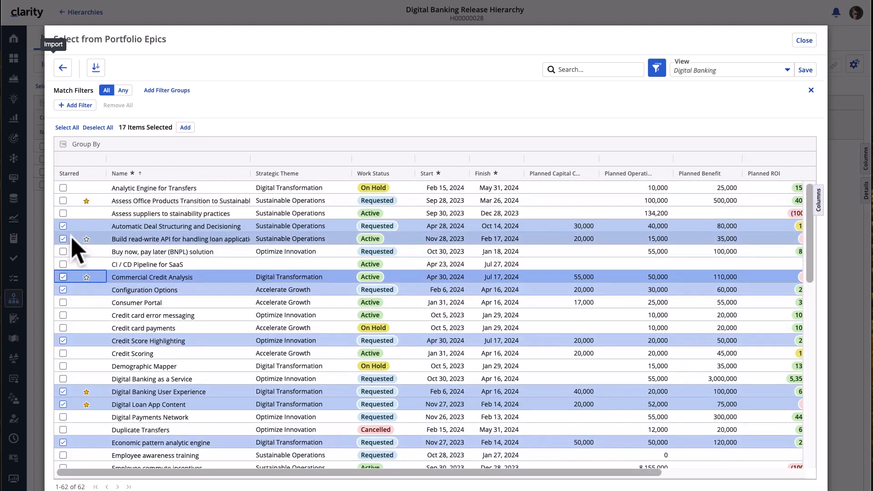
pyautogui.click(63, 303)
pyautogui.click(188, 129)
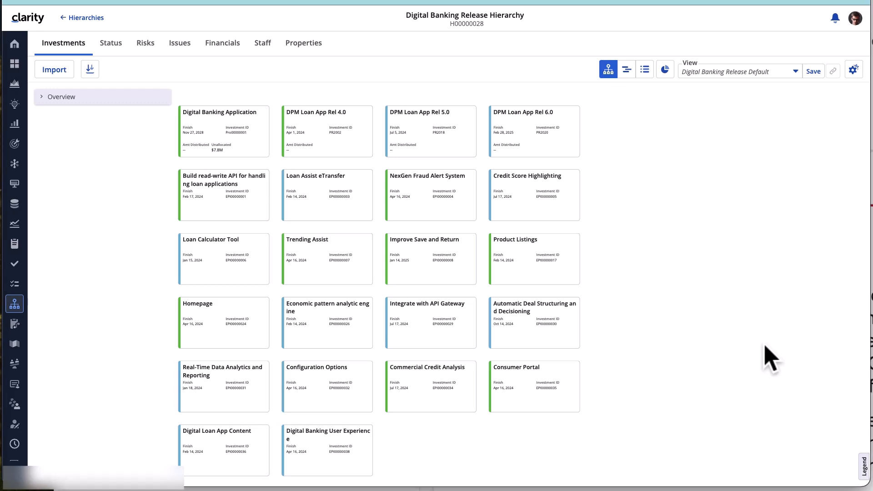
# Color the Portfolio Epics cards by Work Status in the card configurator and review the Products and Project card layouts.
pyautogui.click(854, 72)
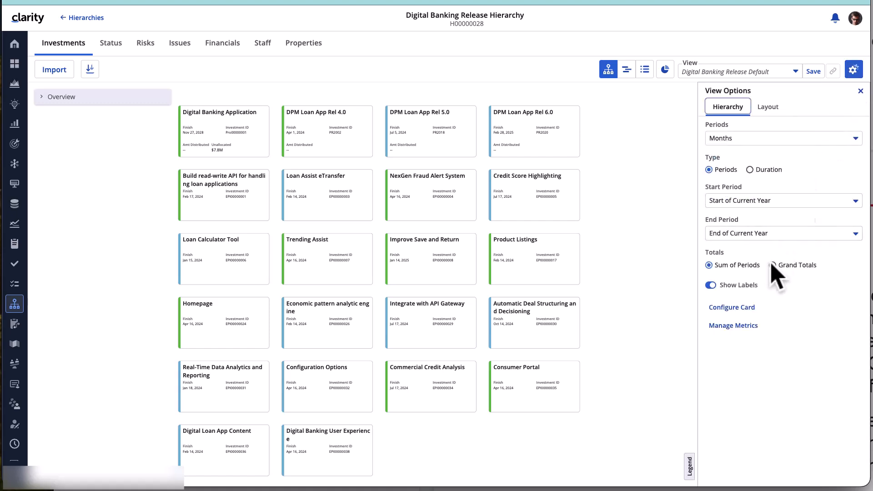
pyautogui.click(733, 307)
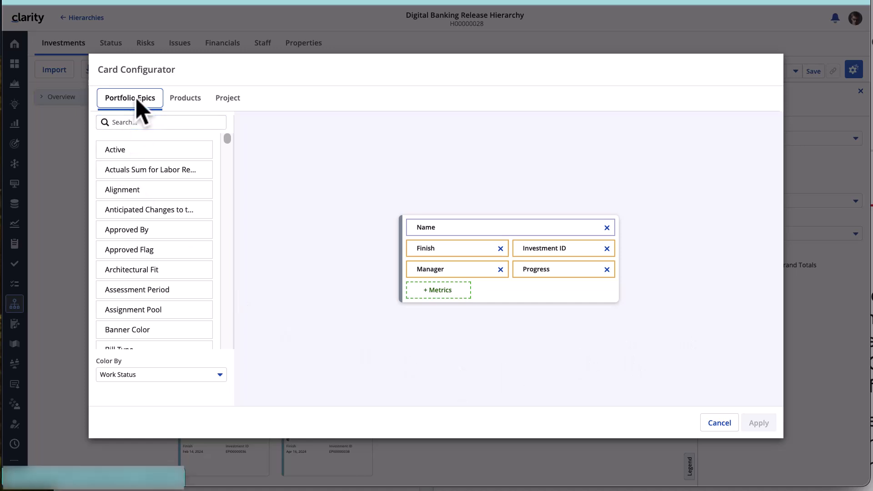
pyautogui.click(224, 380)
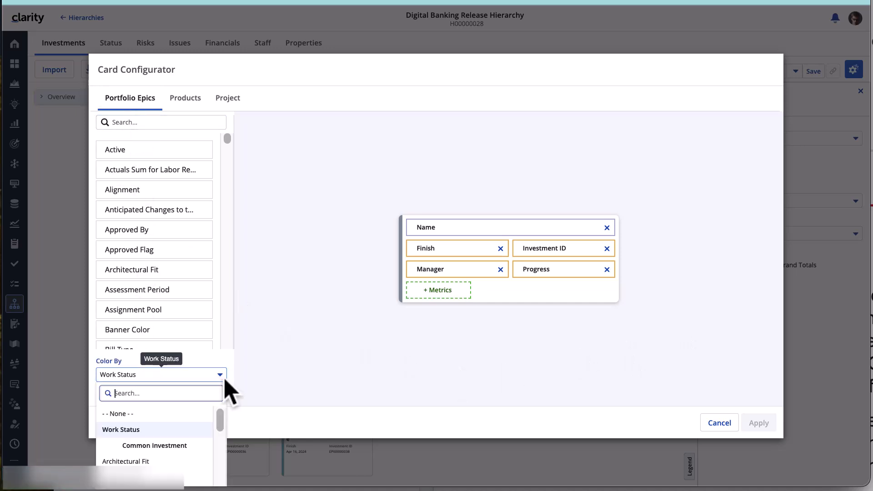
pyautogui.click(163, 430)
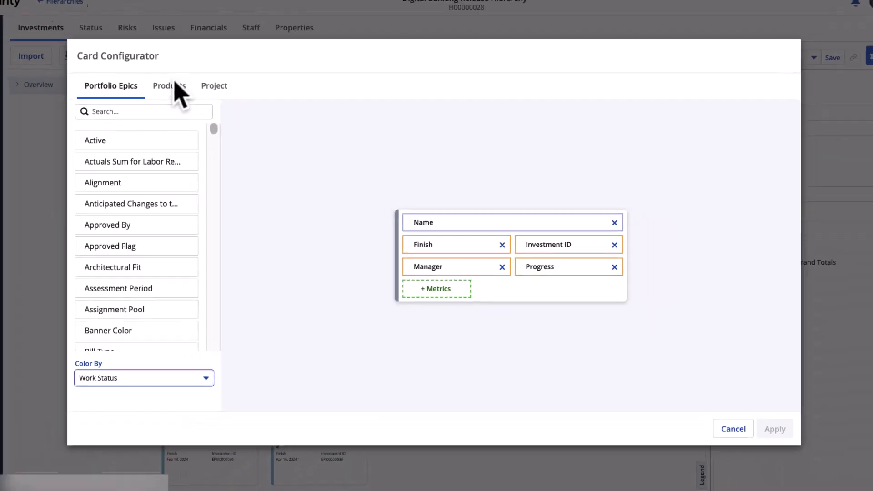
pyautogui.click(80, 13)
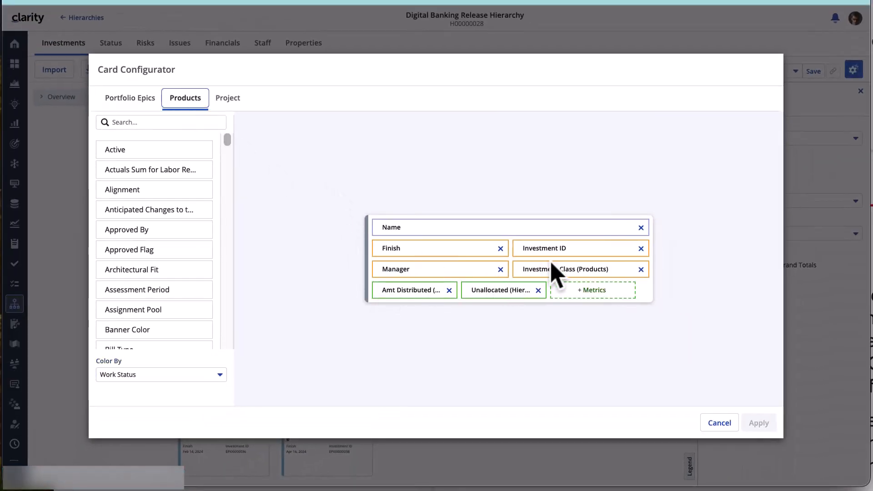
pyautogui.click(229, 103)
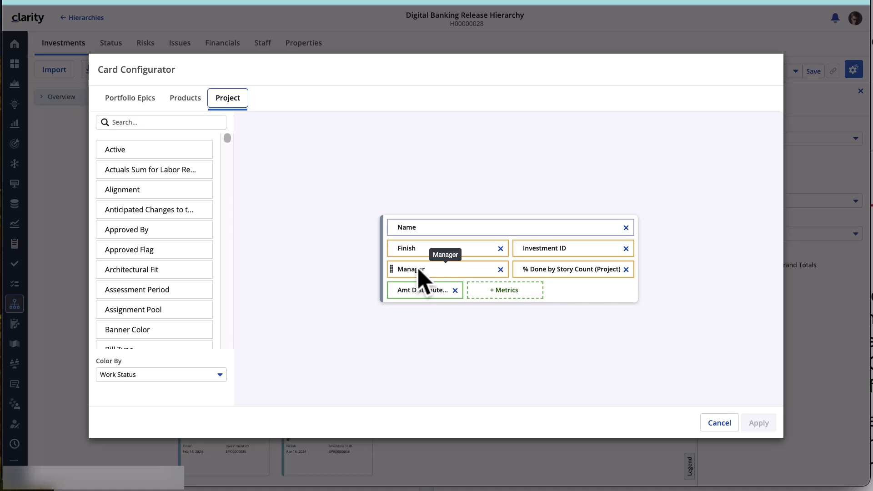
# Add Planned Cost, Planned ROI and Planned Benefit as metrics on the Portfolio Epics card and apply the card configuration.
pyautogui.click(129, 99)
pyautogui.click(110, 119)
pyautogui.write('planne')
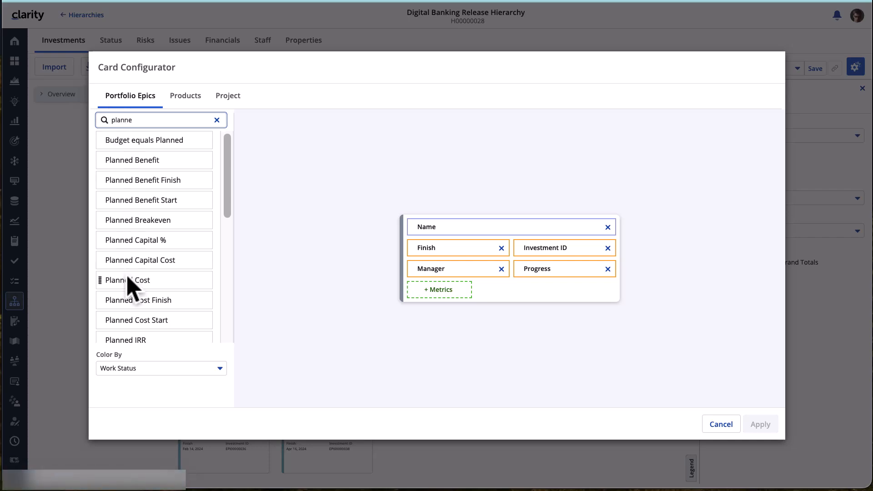
pyautogui.moveTo(128, 281); pyautogui.dragTo(404, 293)
pyautogui.scroll(-4, 152, 282)
pyautogui.moveTo(151, 296); pyautogui.dragTo(530, 306)
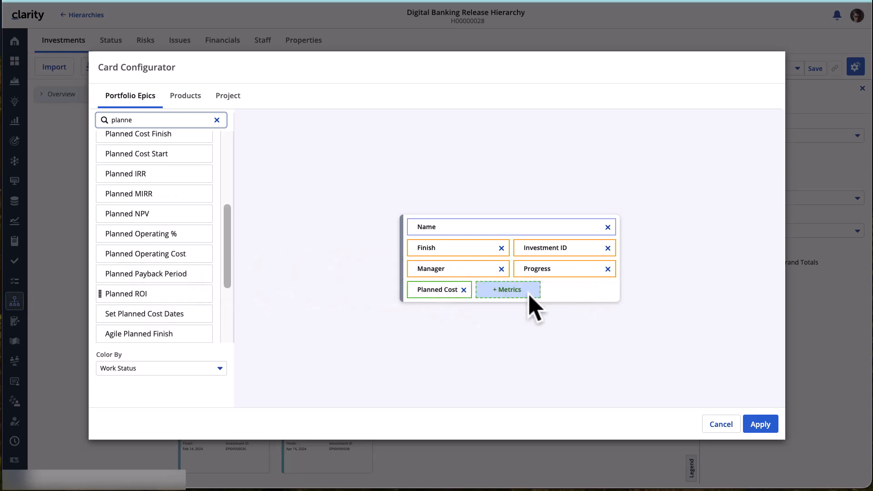
pyautogui.scroll(4, 154, 166)
pyautogui.moveTo(154, 166); pyautogui.dragTo(601, 291)
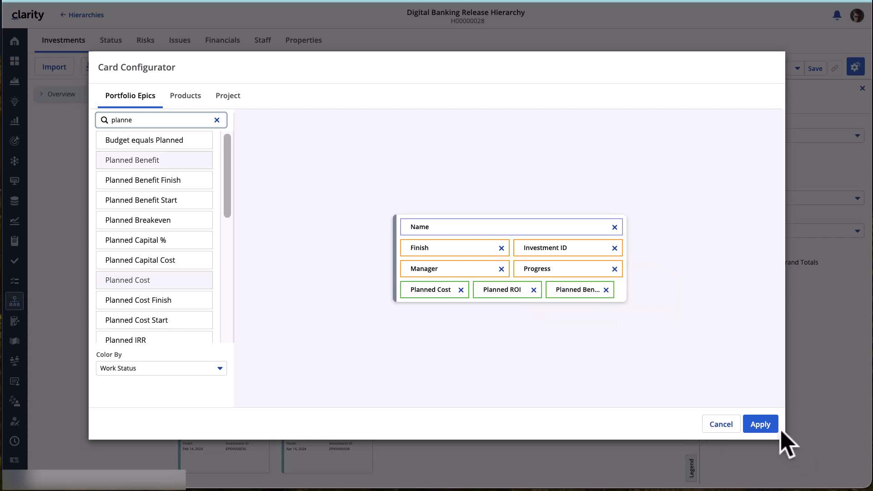
pyautogui.click(769, 424)
# Nest DPM Loan App Rel 6.0 under Digital Banking Application and the "Build read-write API for handling loan applications" epic under Rel 6.0.
pyautogui.click(409, 108)
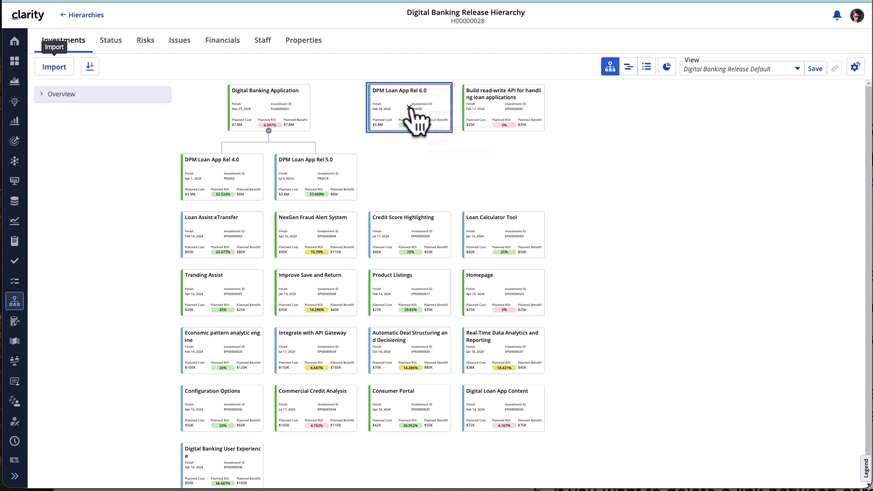
pyautogui.moveTo(409, 108); pyautogui.dragTo(268, 107)
pyautogui.moveTo(500, 116); pyautogui.dragTo(409, 180)
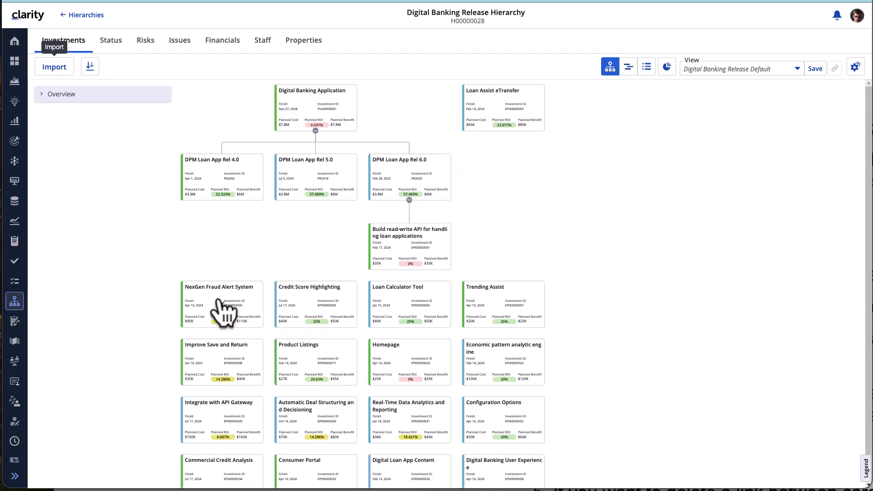
# Nest NexGen Fraud Alert System under DPM Loan App Rel 4.0 and attach the Loan Calculator Tool card to the tree.
pyautogui.moveTo(222, 304); pyautogui.dragTo(222, 177)
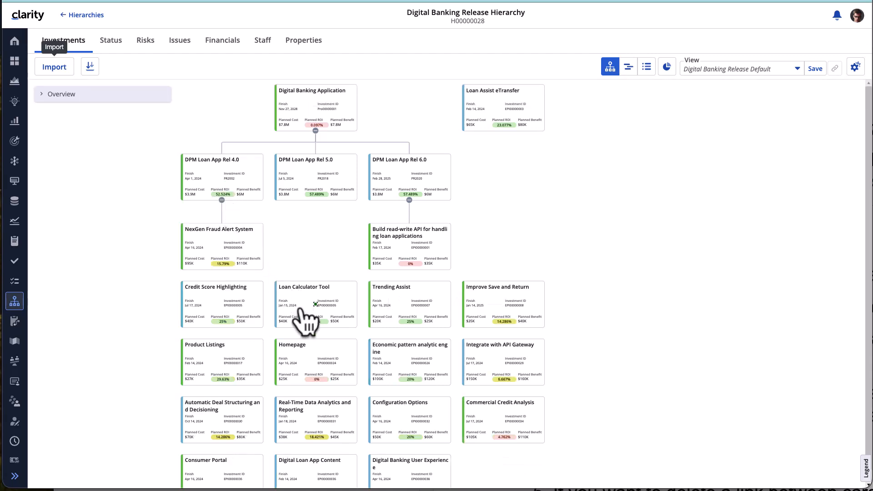
pyautogui.moveTo(300, 309); pyautogui.dragTo(256, 203)
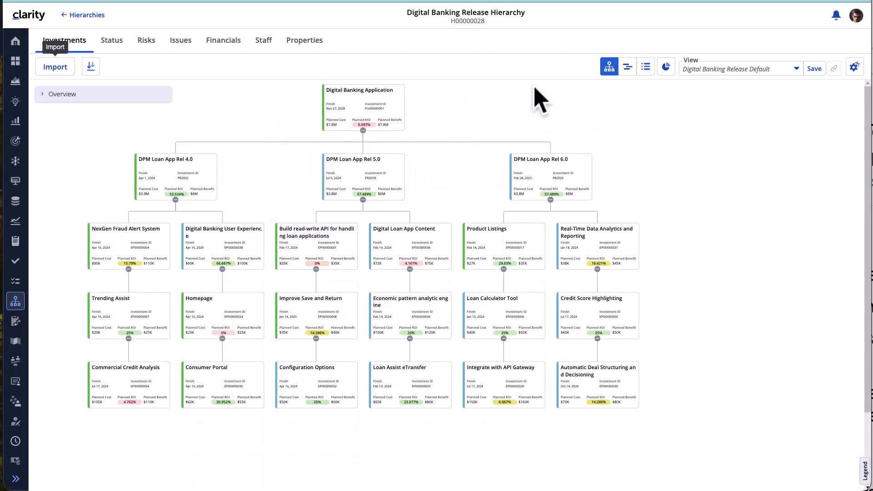
# Try the Vertical, Tree and Double Line layouts for the hierarchy and set its tree layout to Compact.
pyautogui.click(855, 67)
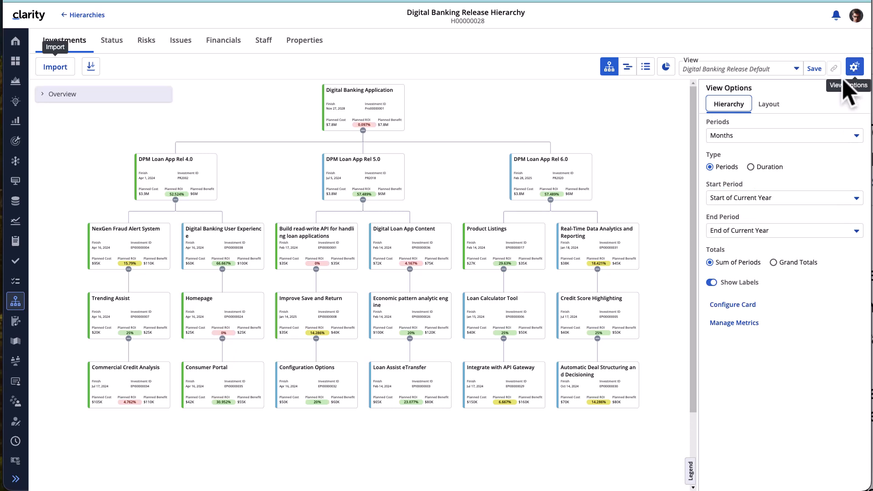
pyautogui.click(769, 109)
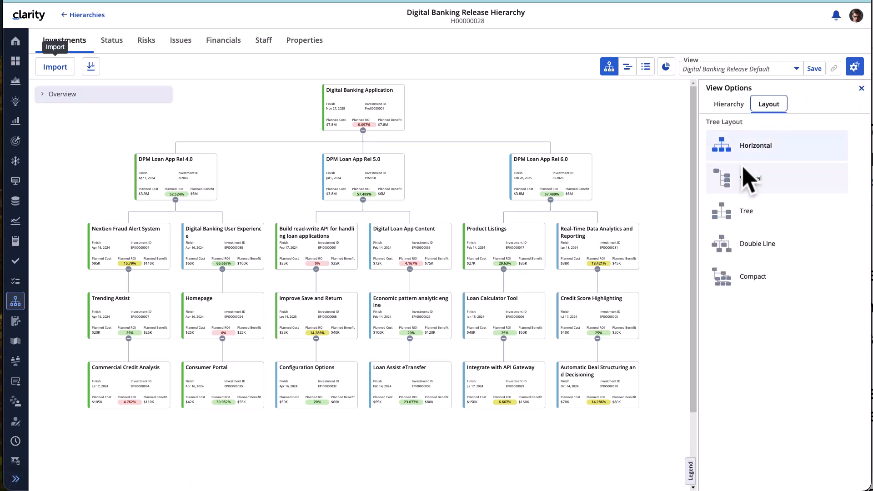
pyautogui.click(735, 186)
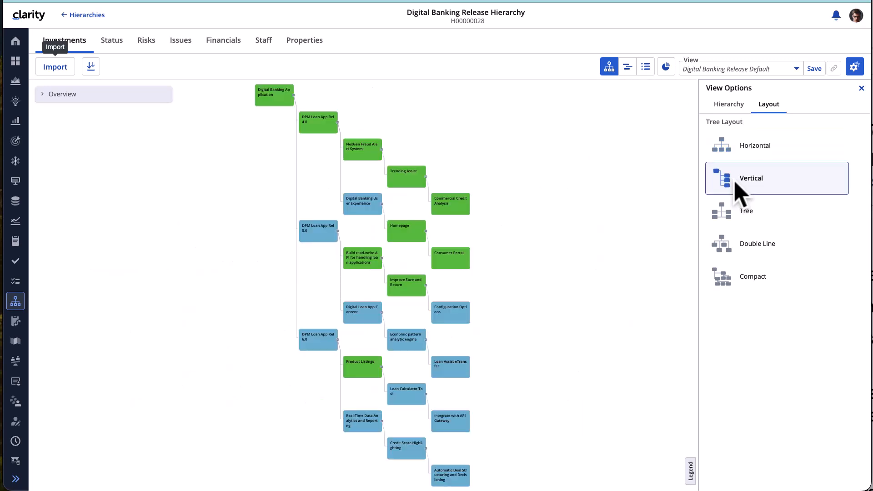
pyautogui.click(740, 227)
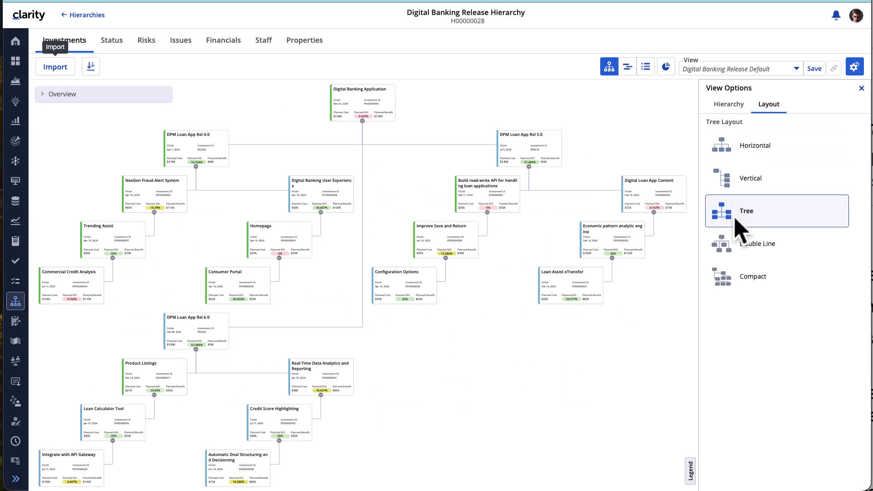
pyautogui.click(745, 257)
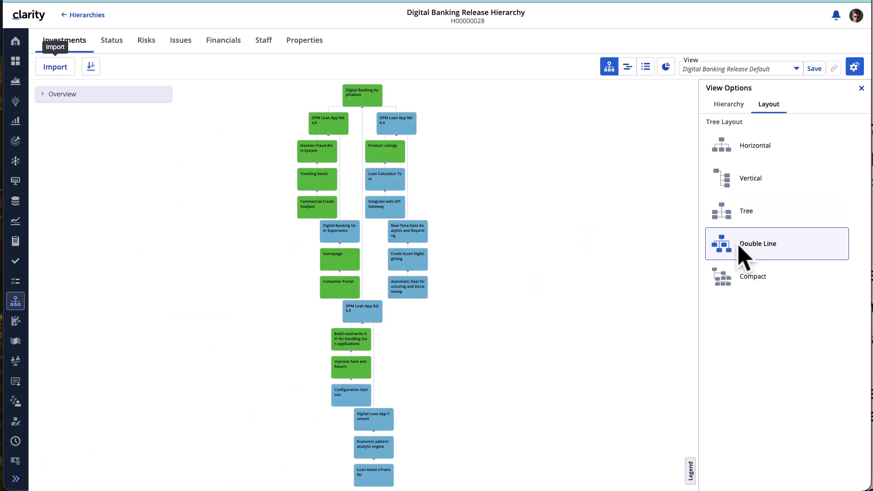
pyautogui.click(745, 283)
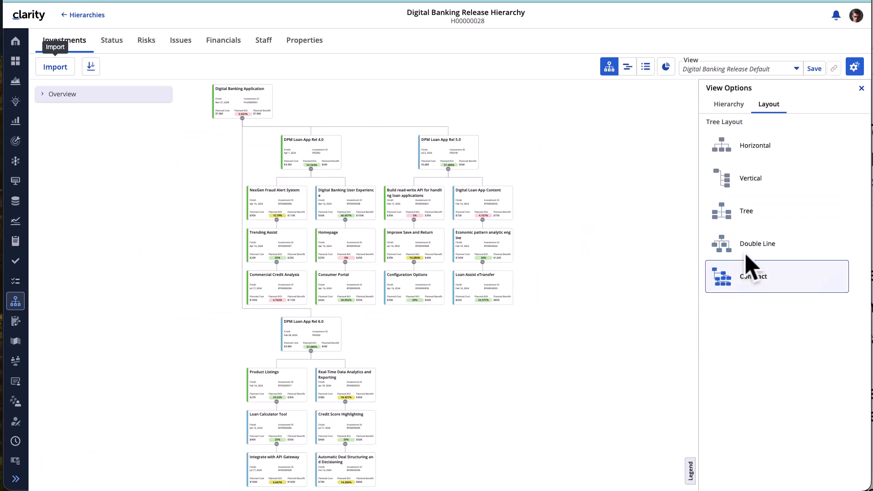
# Set the tree layout to Horizontal and review the aggregation and calculation metrics defined for the hierarchy.
pyautogui.click(747, 150)
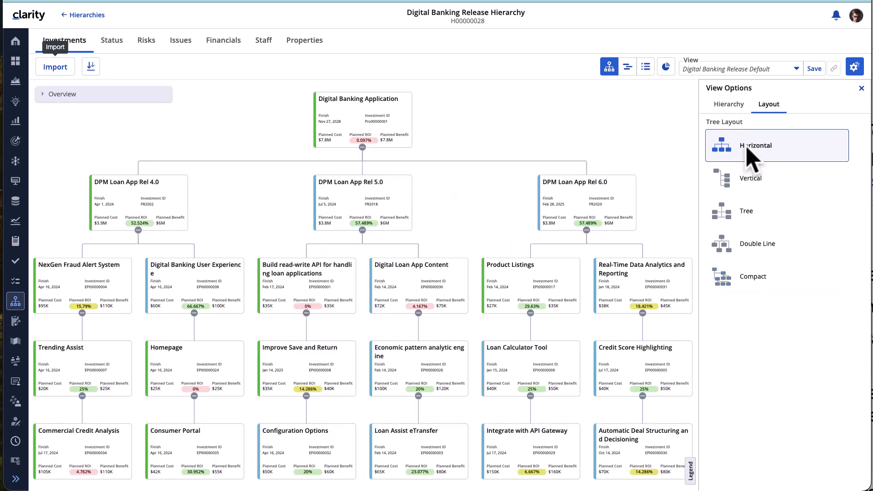
pyautogui.click(730, 107)
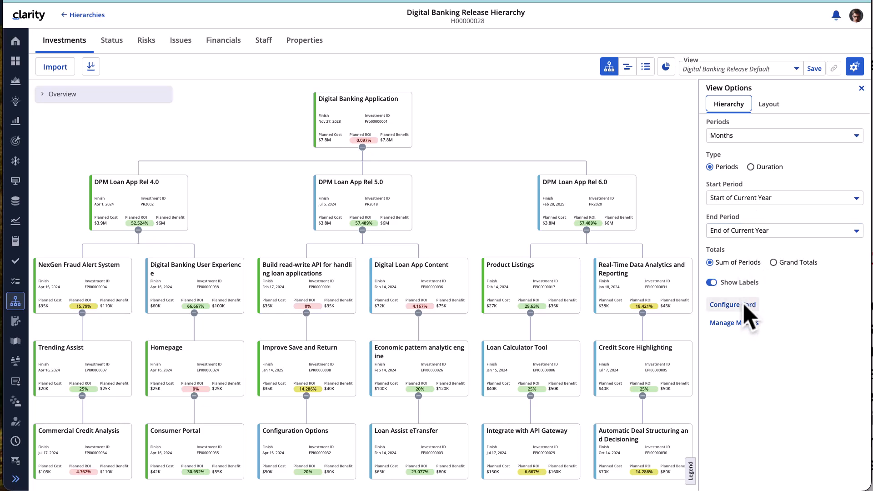
pyautogui.click(751, 324)
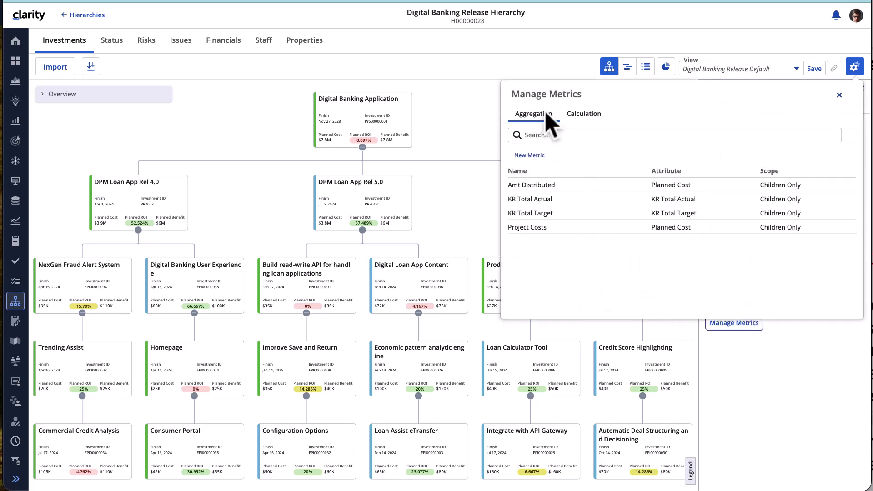
pyautogui.click(583, 115)
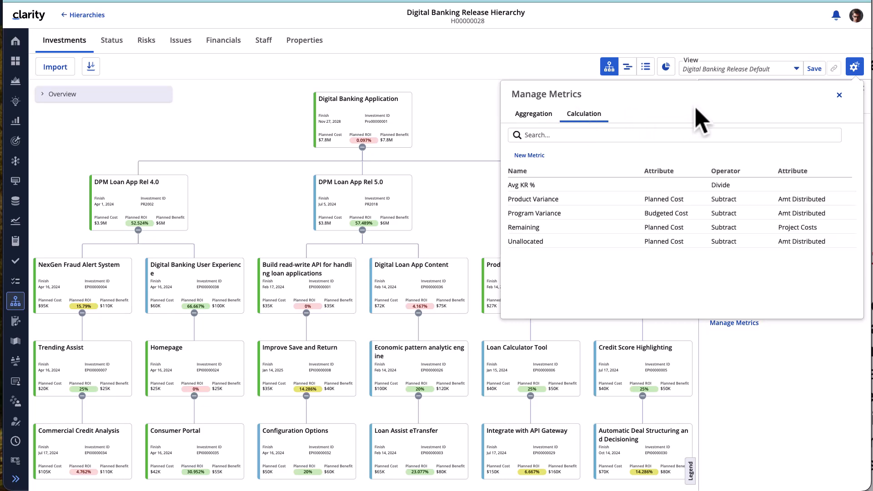
pyautogui.click(839, 95)
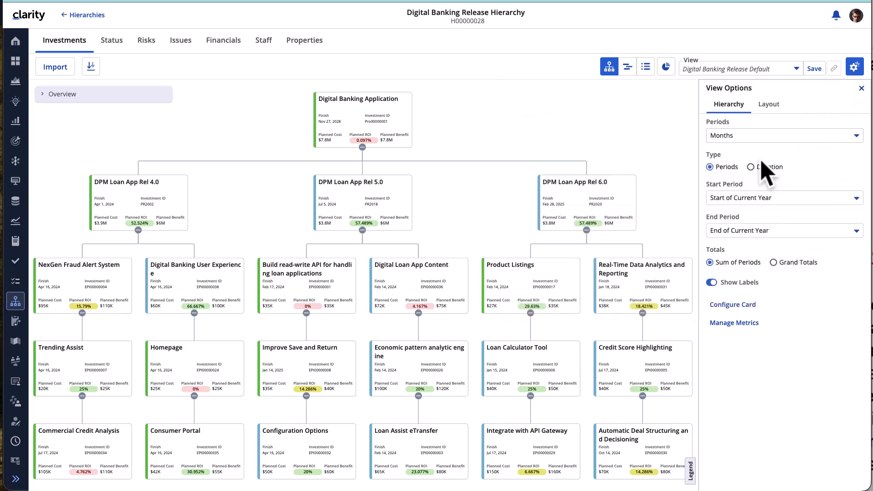
# Check the actions available on the Product Listings and Integrate with API Gateway cards, and close the view options.
pyautogui.rightClick(537, 285)
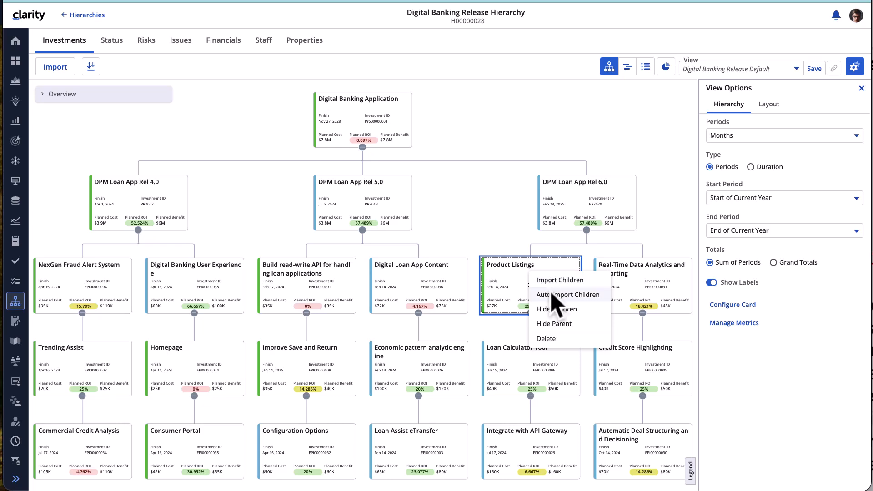
pyautogui.rightClick(536, 453)
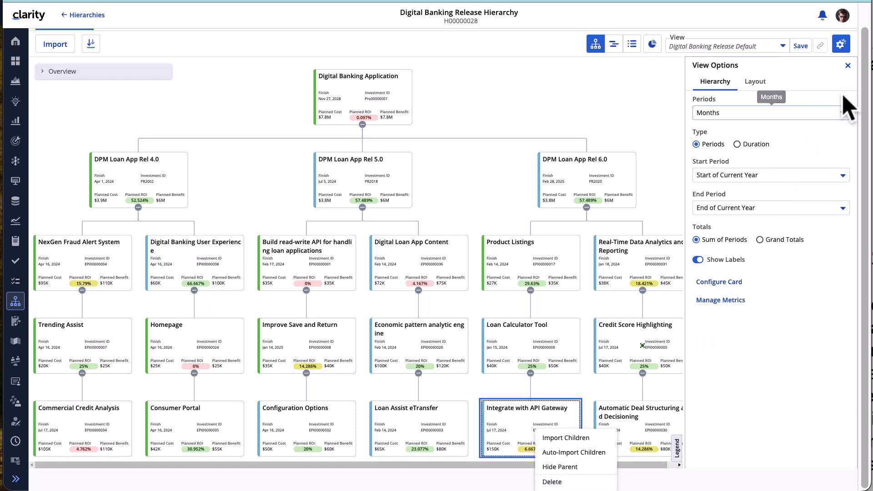
pyautogui.click(848, 66)
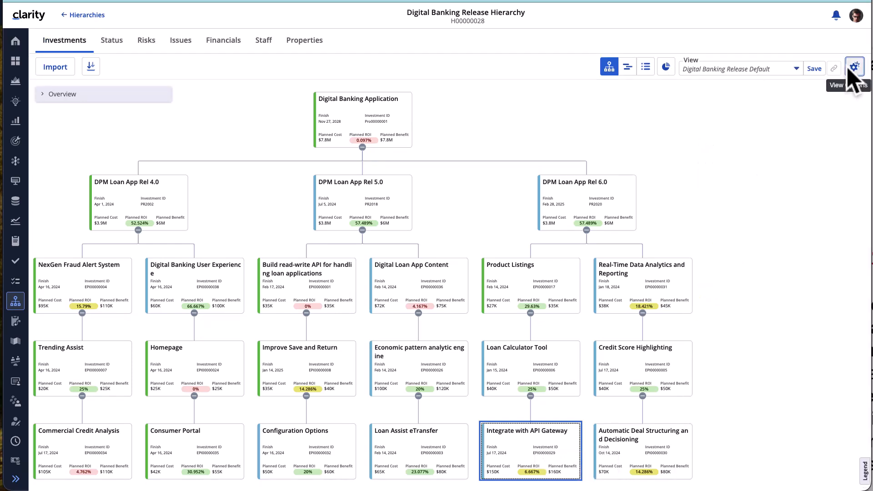
# View the release hierarchy's investments as a timeline and as a grid, and return to the hierarchy view.
pyautogui.click(628, 68)
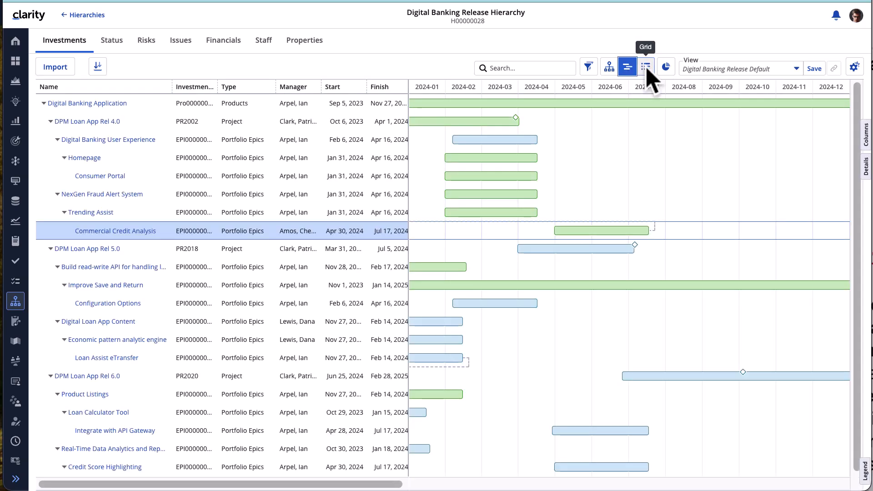
pyautogui.click(646, 68)
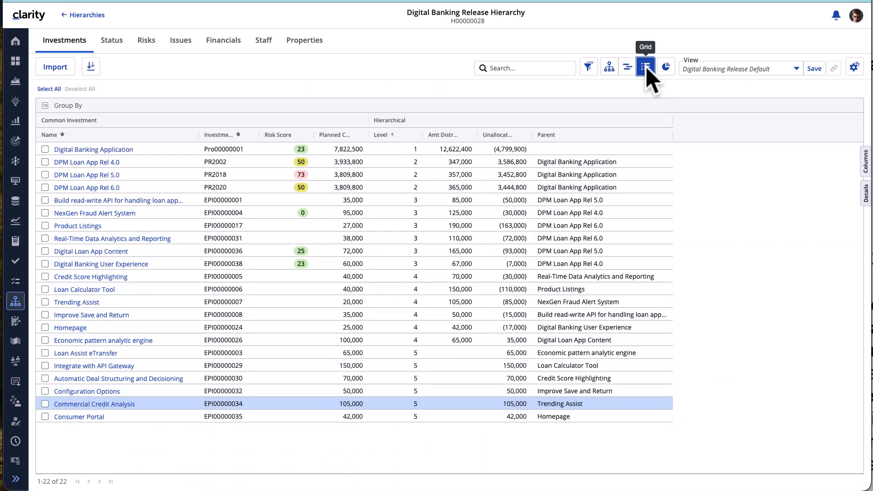
pyautogui.click(610, 68)
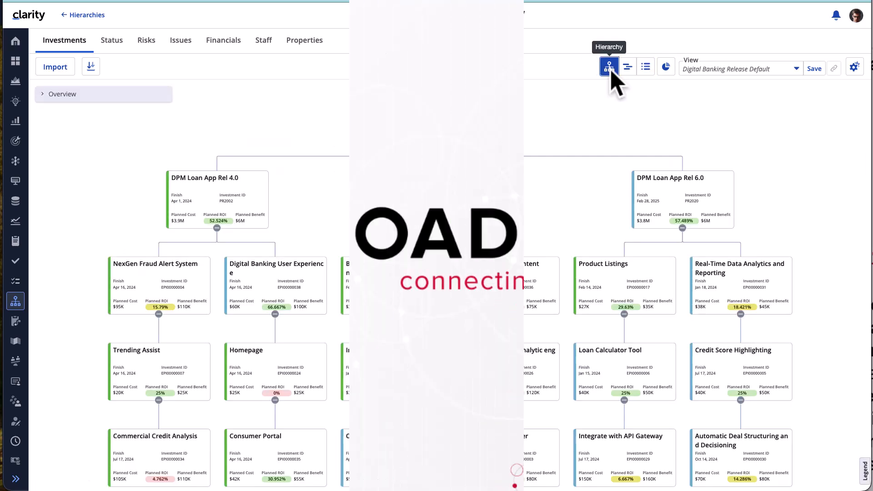